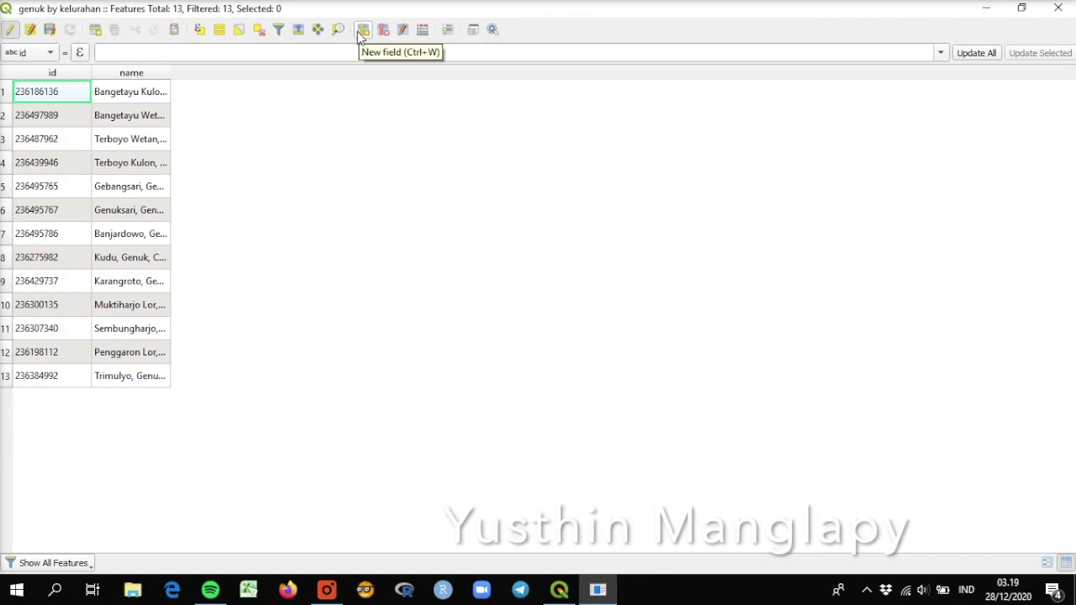
- Begin adding an attribute field named "Kelurahan" with the comment "kelurahan di kecamatan genuk"
left_click(362, 31)
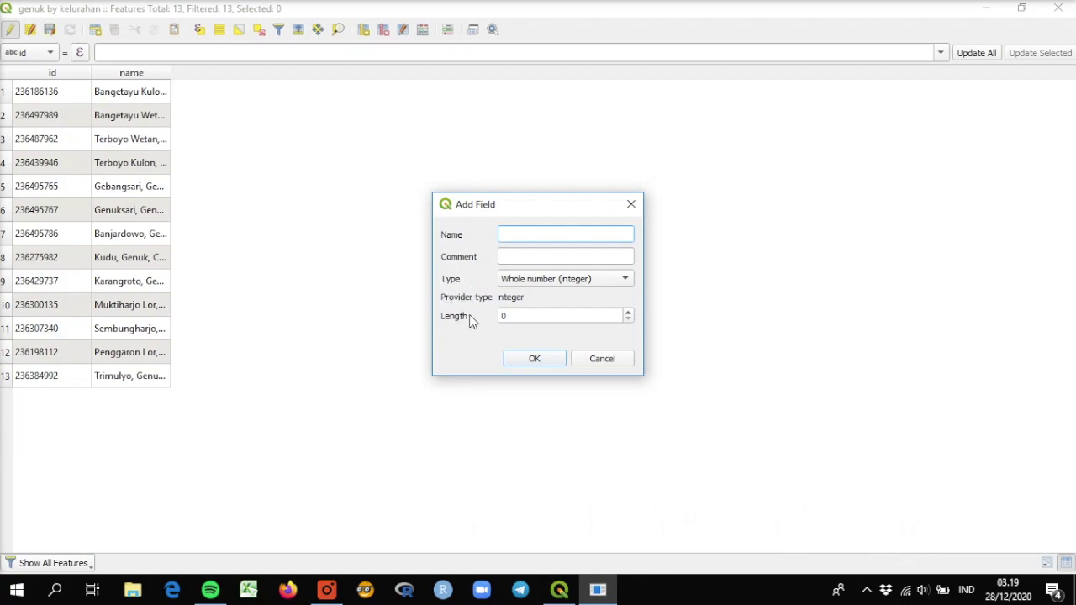
mouse_move(496, 315)
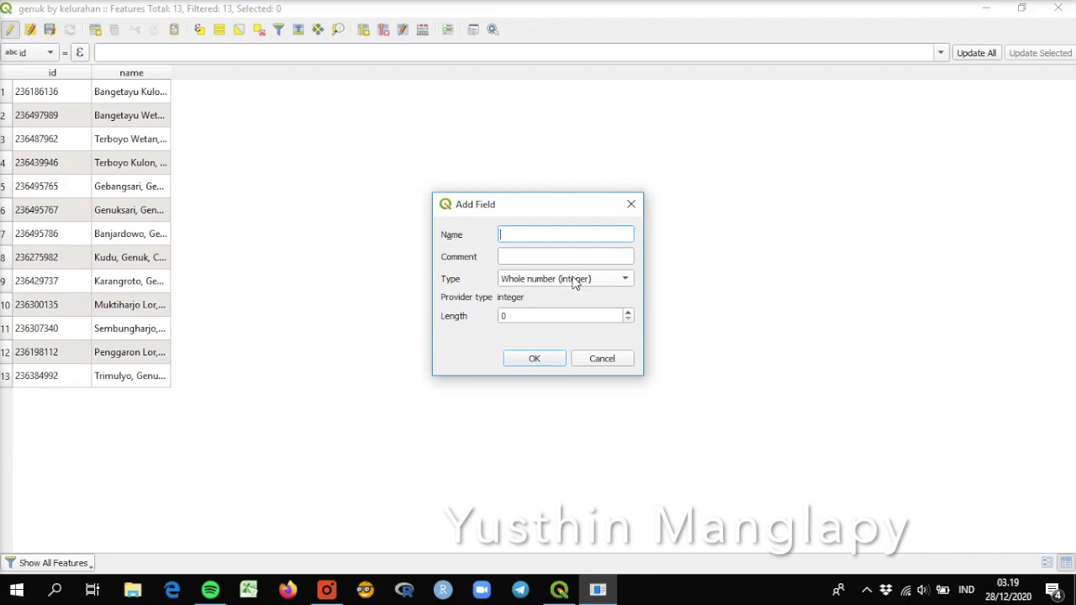
type("K")
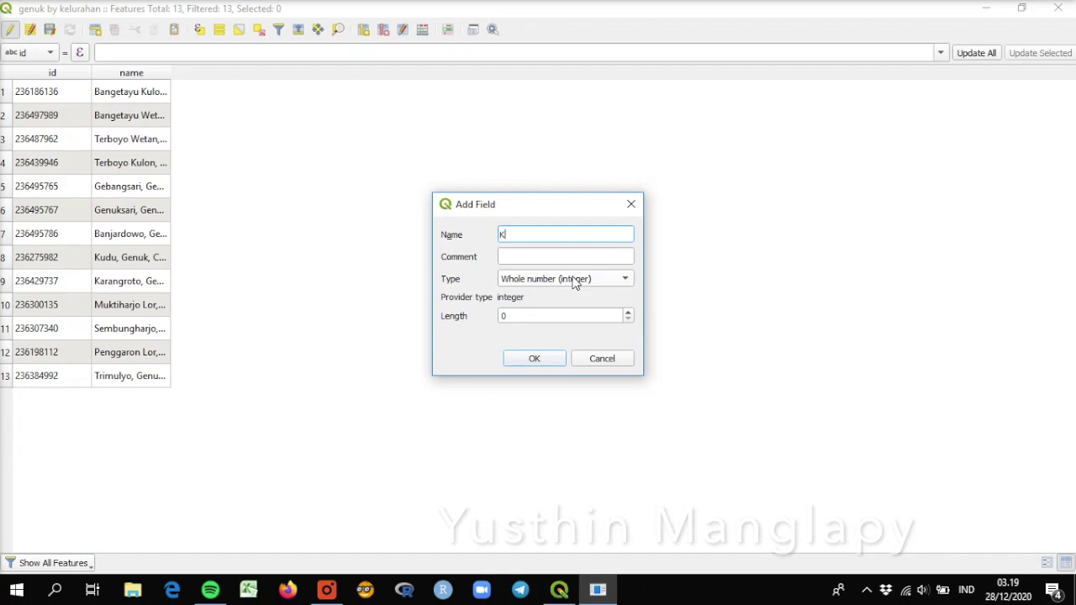
type("elur")
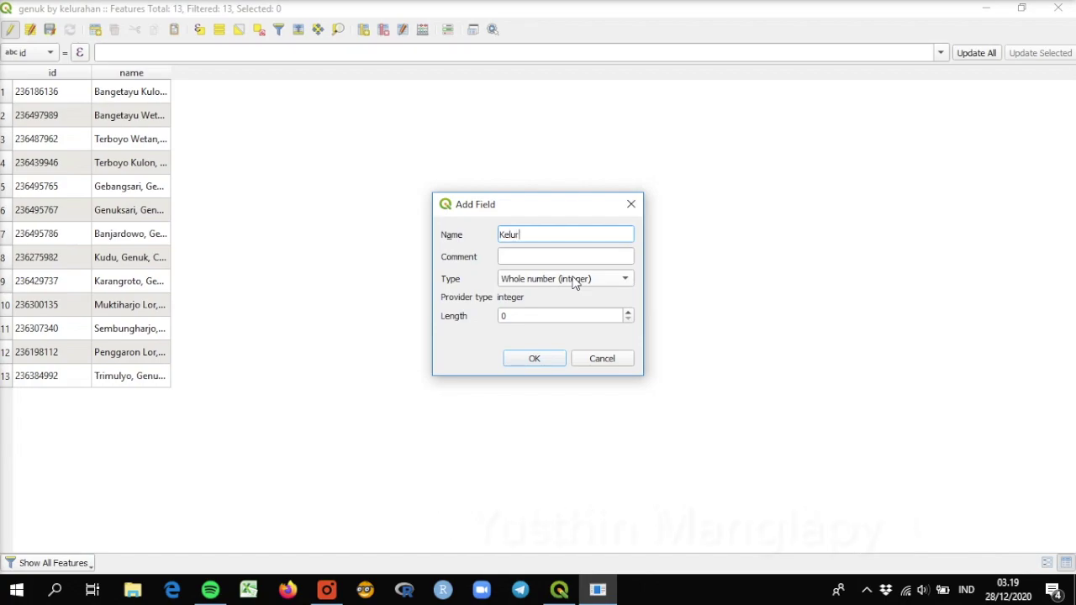
type("ahan")
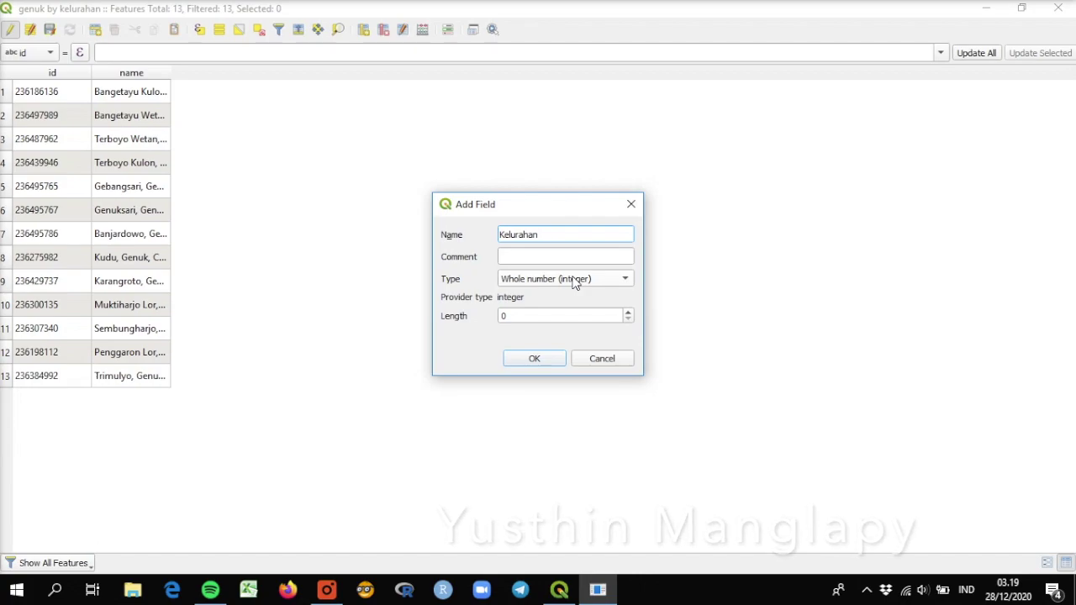
left_click(515, 254)
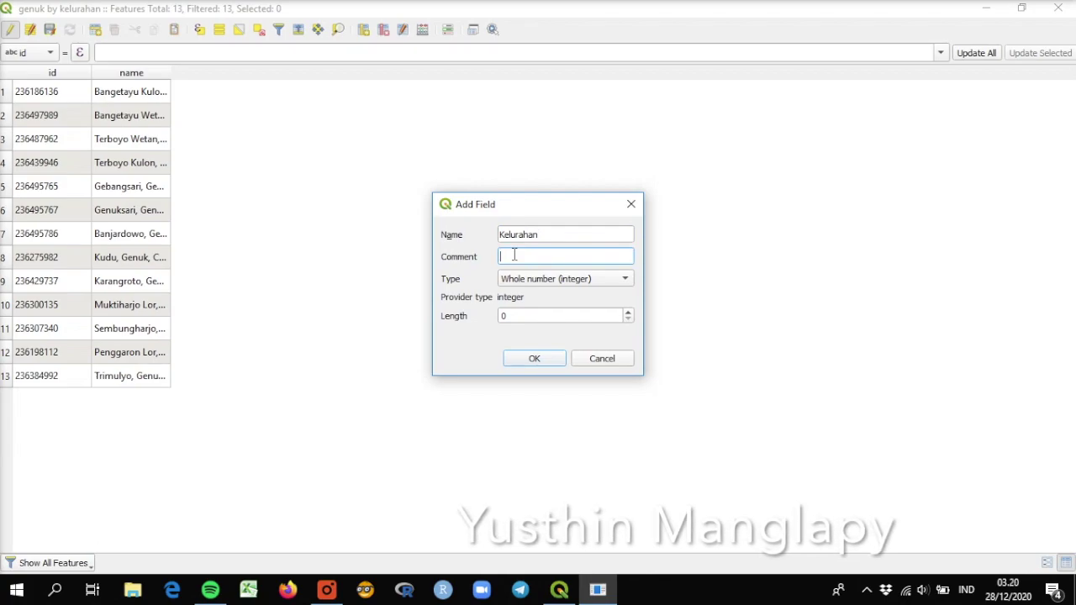
type("kel")
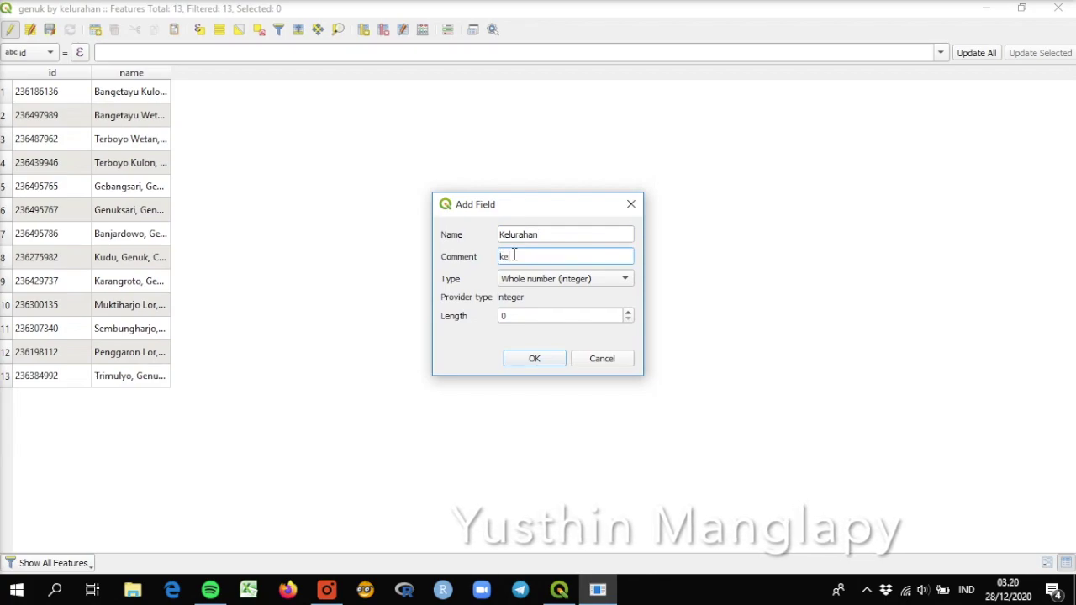
type("ura")
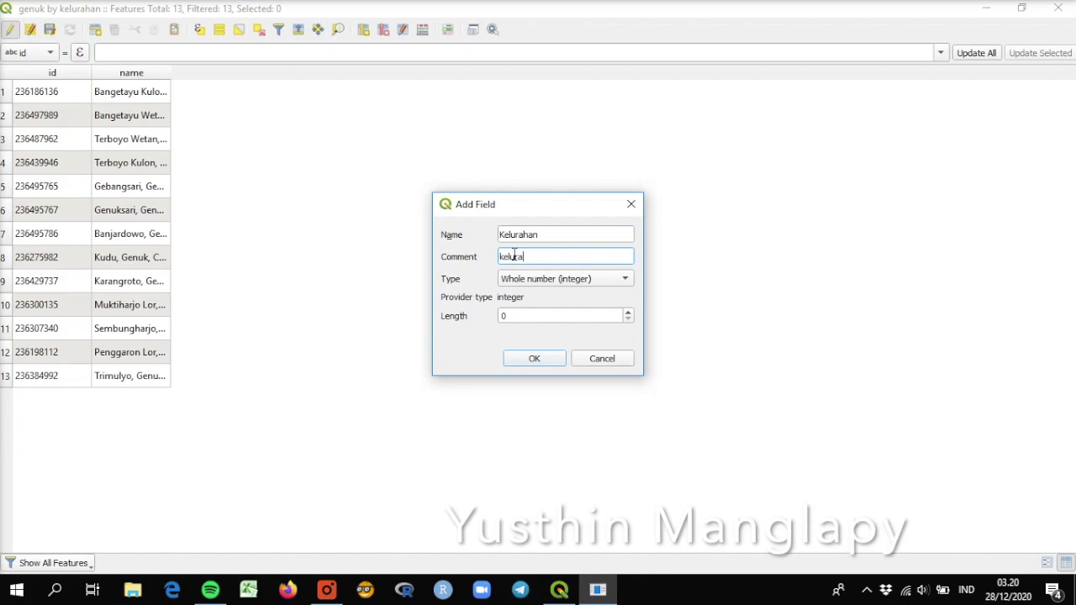
type("han di ke")
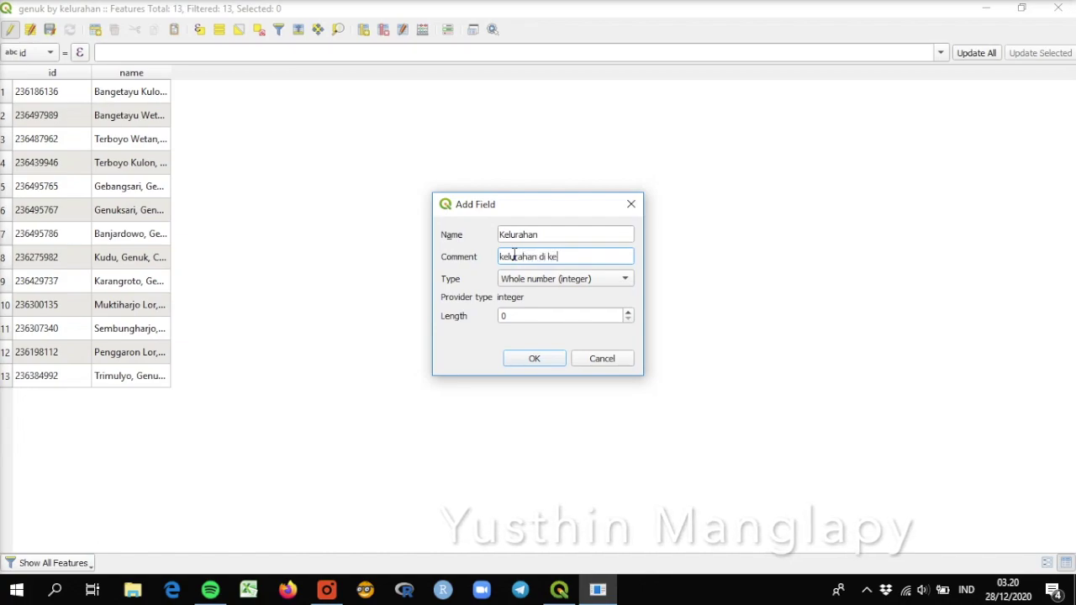
type("camatan genuk")
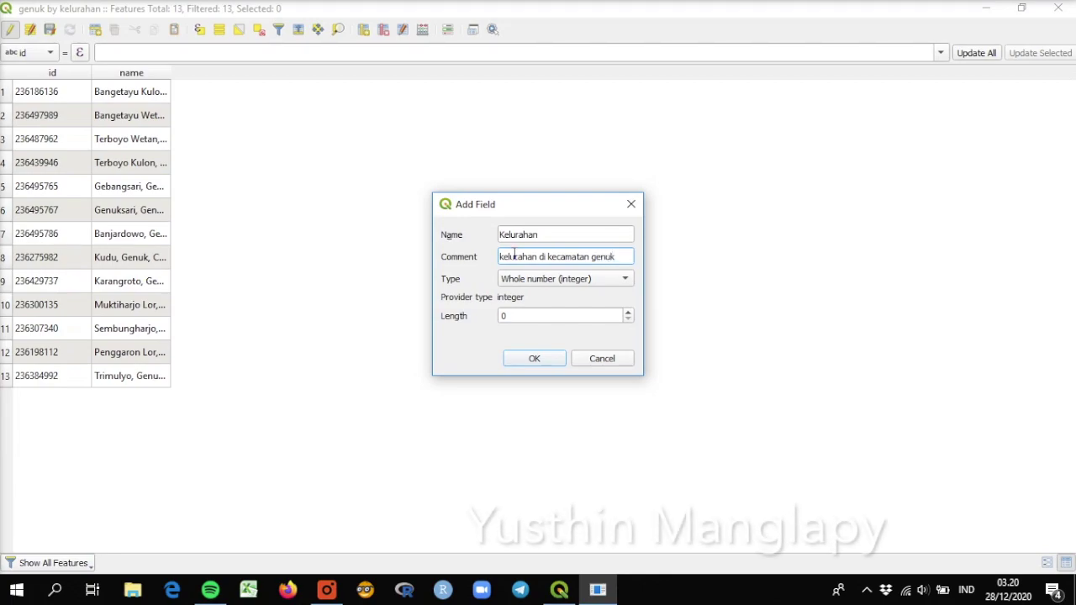
- Set the Kelurahan field's type to Text (string) with length 50 and create it
left_click(530, 280)
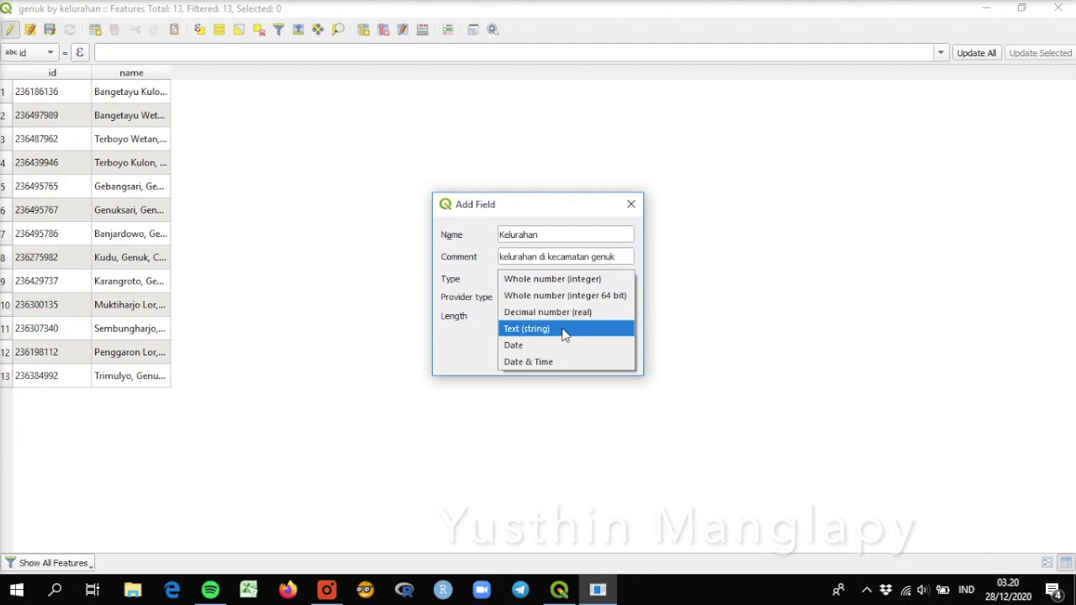
left_click(564, 334)
left_click(529, 316)
double_click(502, 316)
type("5")
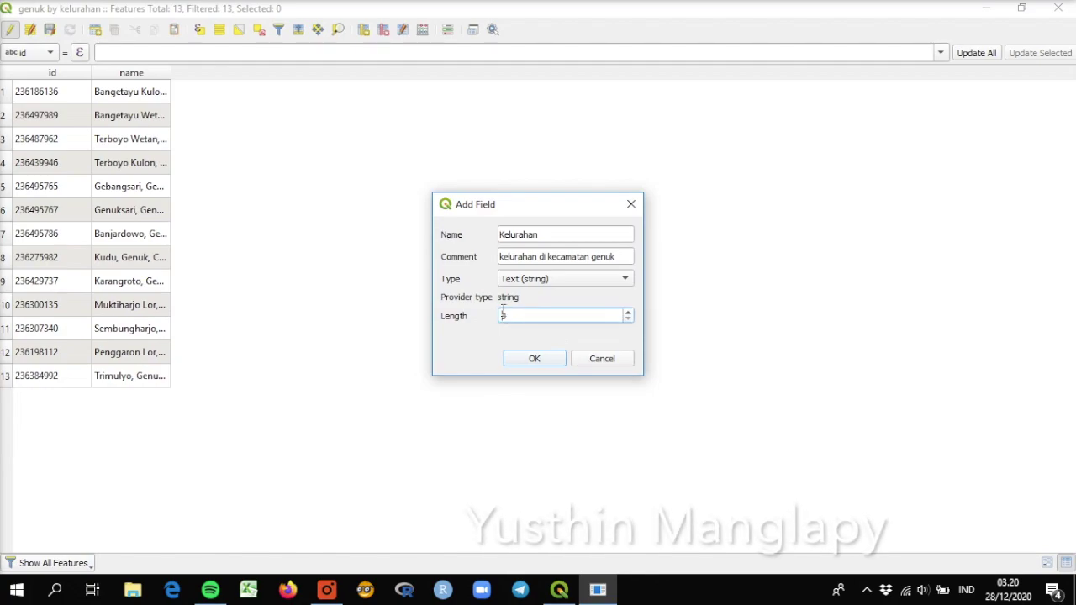
type("0")
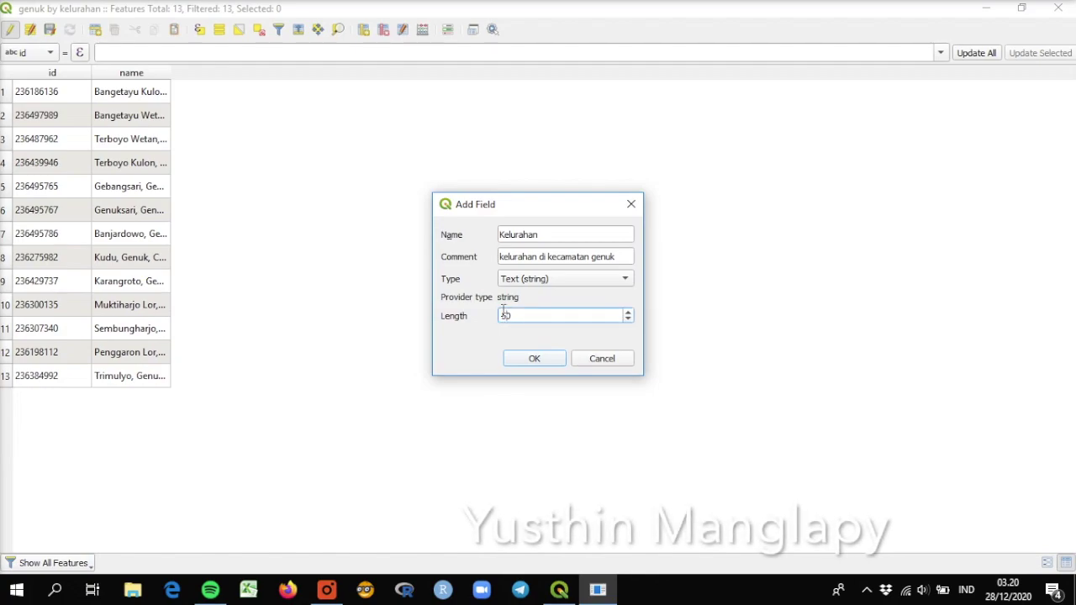
left_click(541, 357)
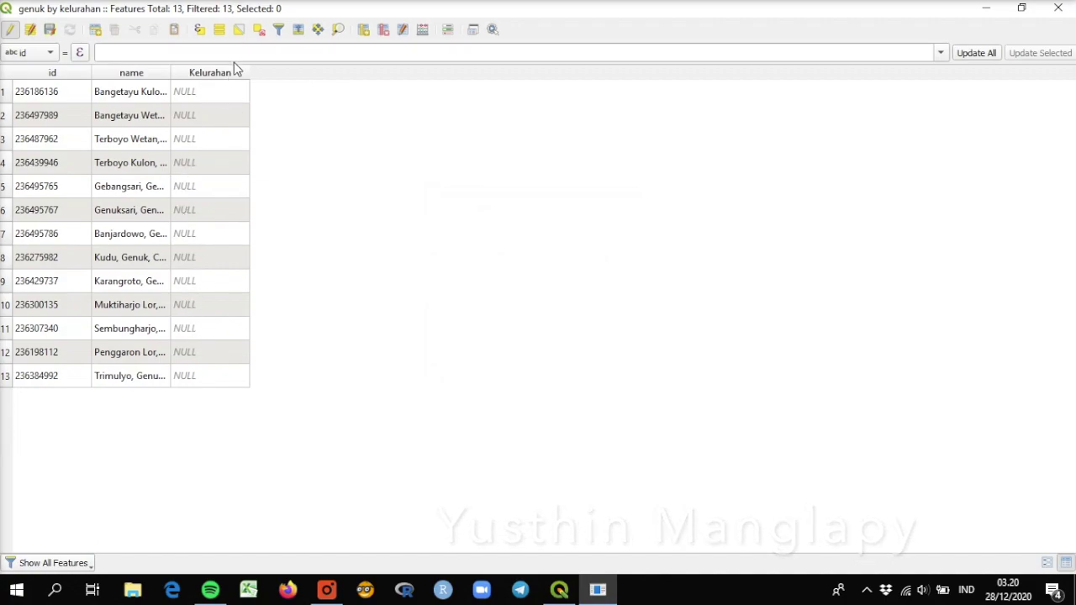
- Delete the Kelurahan field from the attribute table
left_click(383, 30)
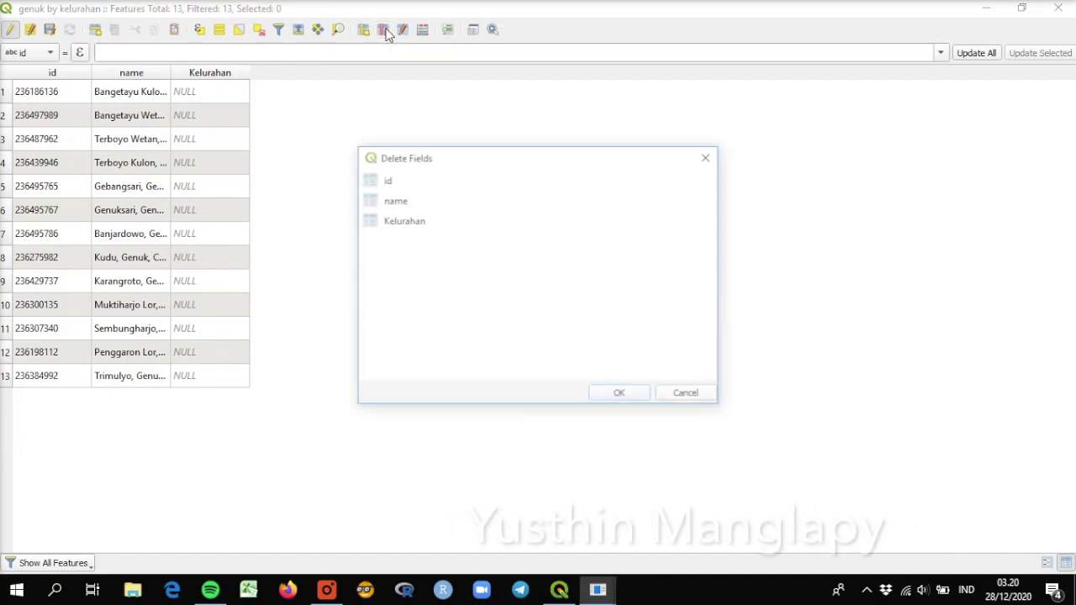
left_click(405, 220)
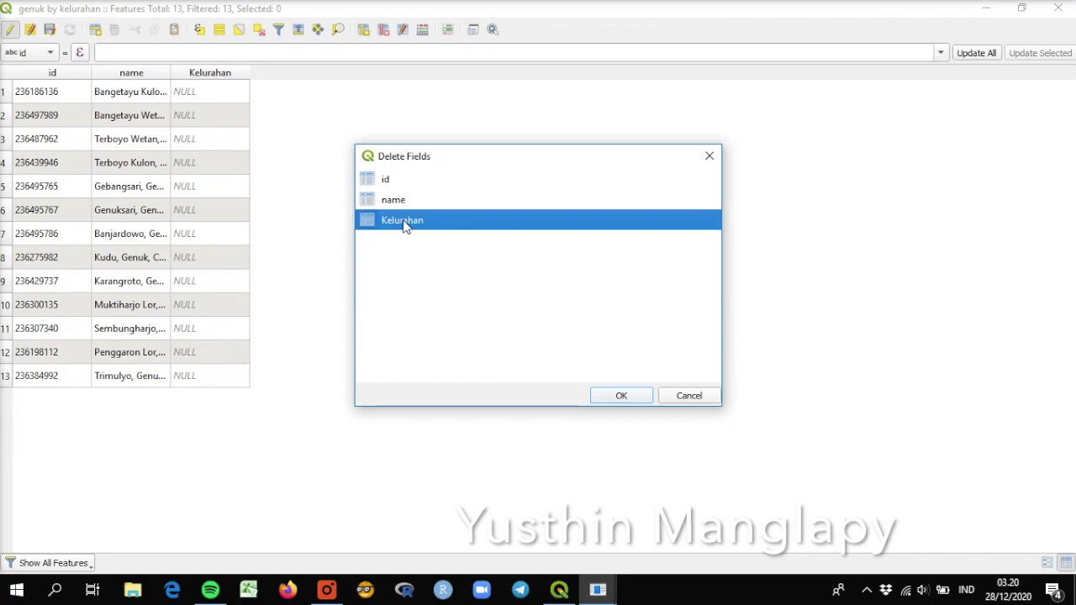
left_click(624, 399)
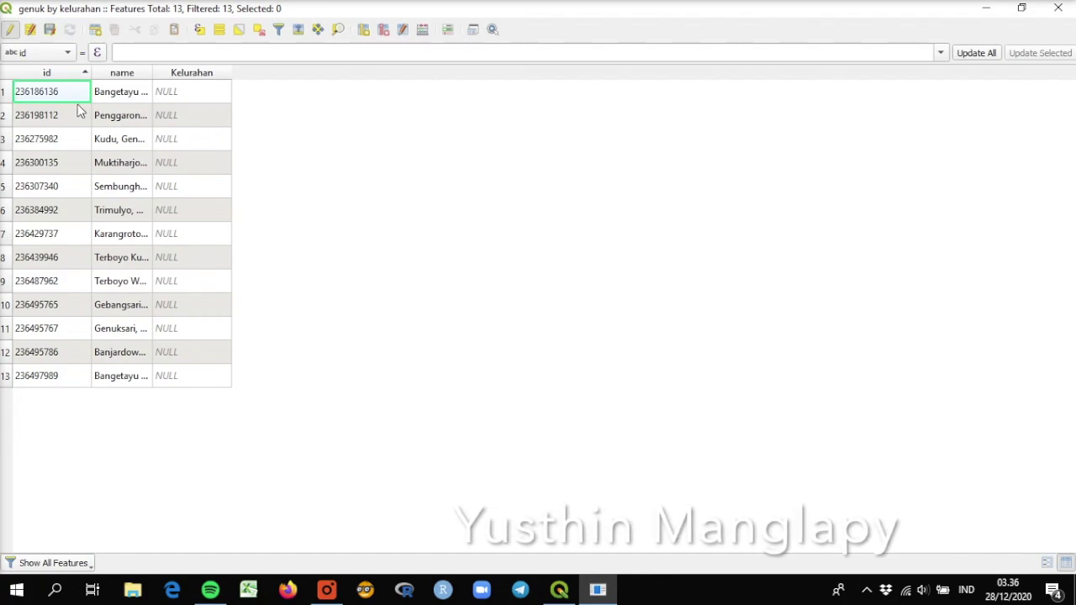
- Select the first record in the attribute table, check which polygon it highlights on the map, and return to the table
left_click(10, 97)
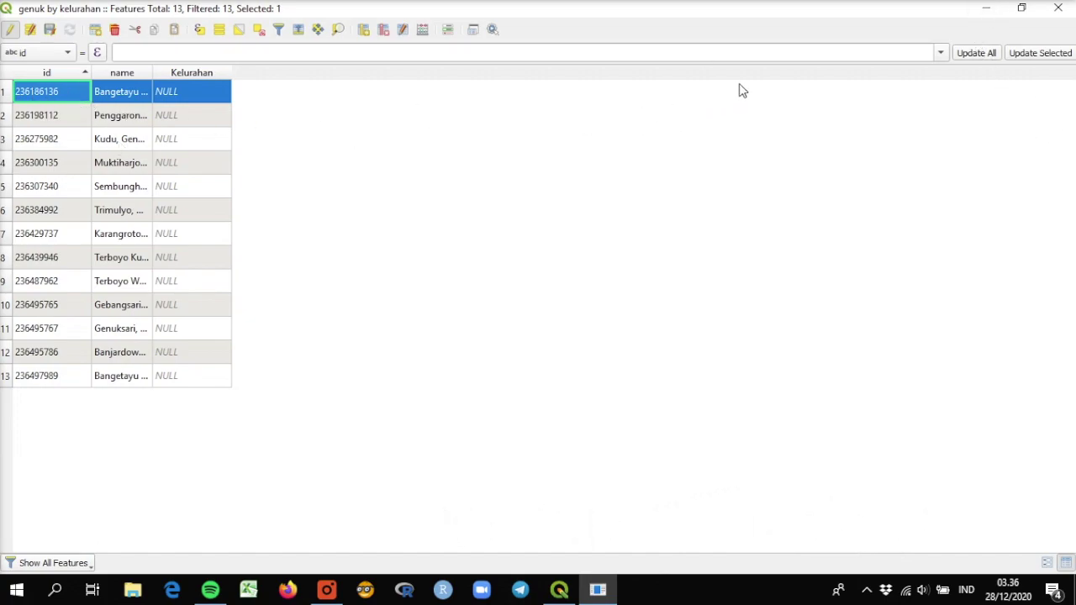
left_click(989, 12)
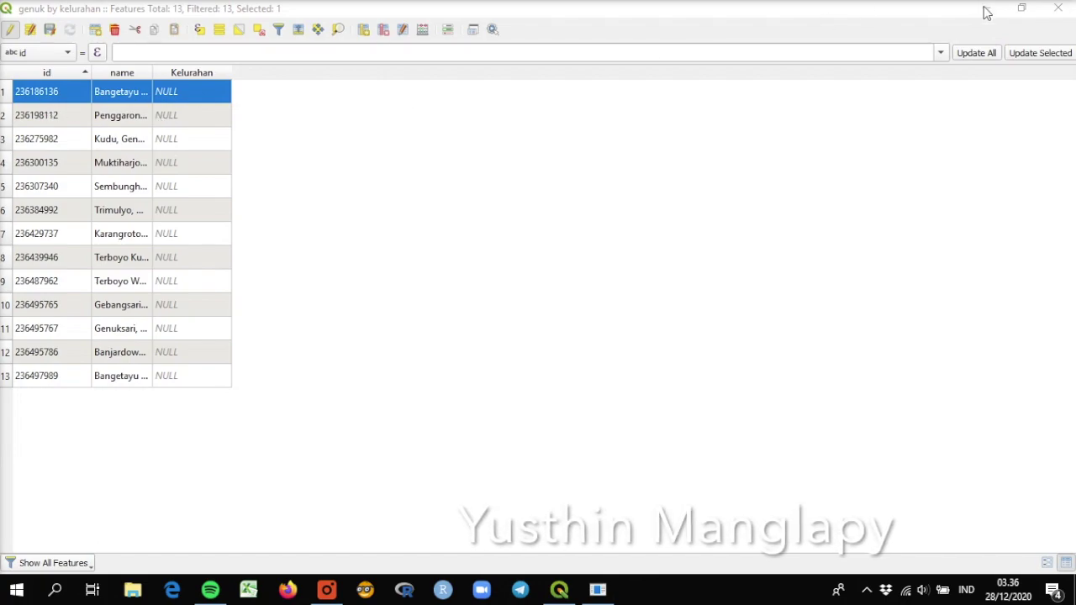
left_click(989, 10)
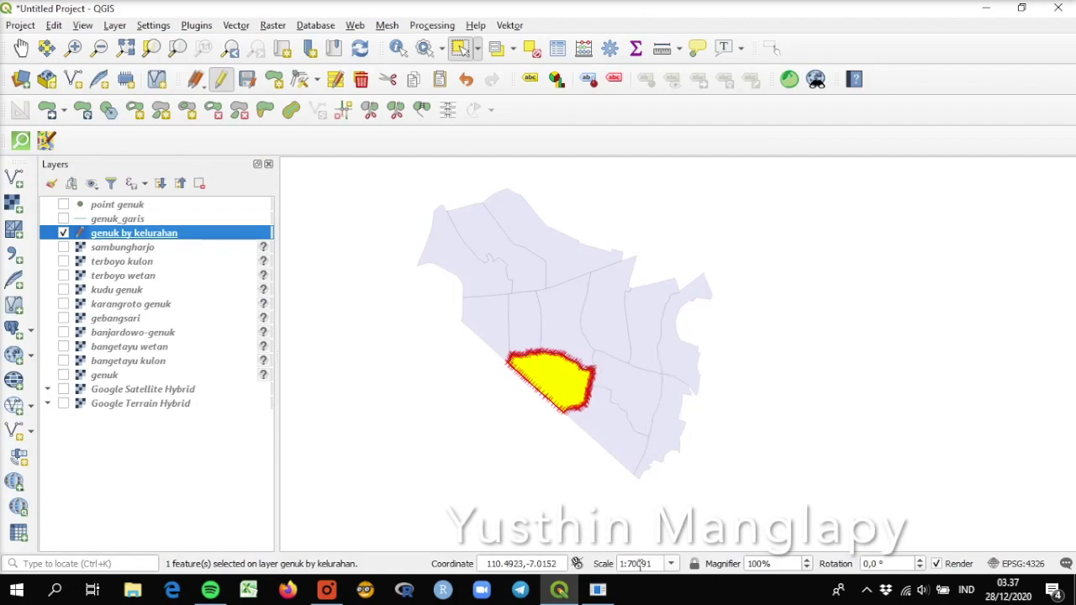
left_click(598, 589)
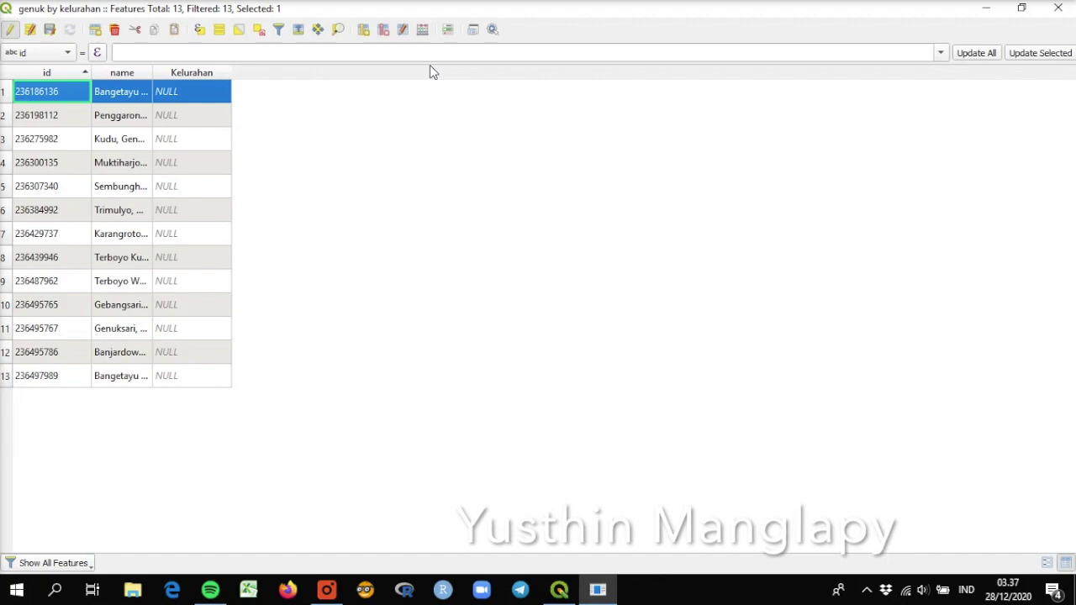
- Dock the attribute table in the main window with the map and clear the feature selection
left_click(475, 32)
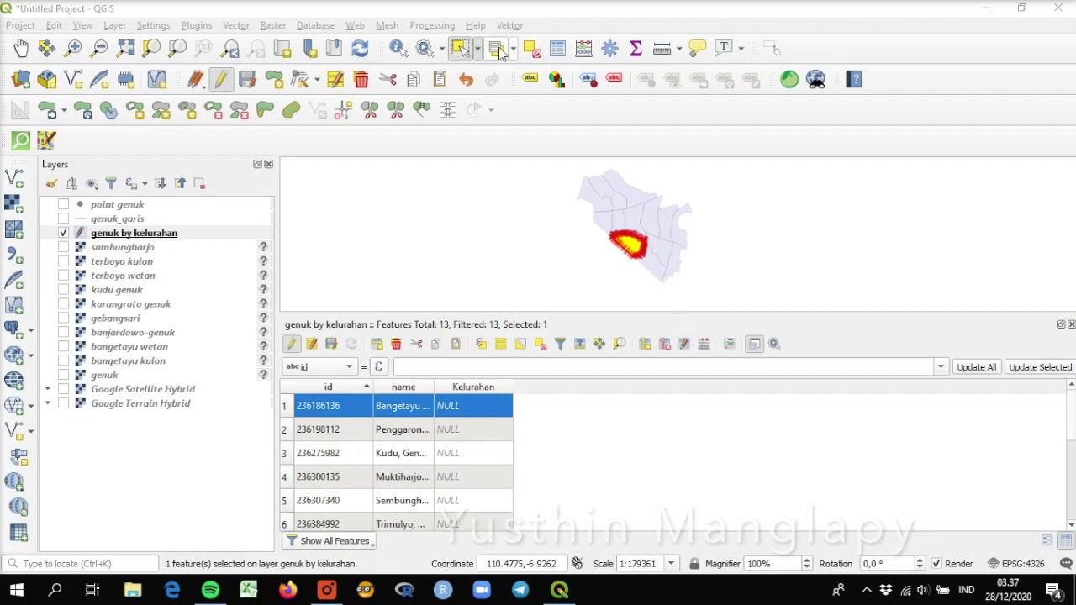
left_click(538, 57)
left_click(537, 54)
left_click_drag(642, 236, 624, 218)
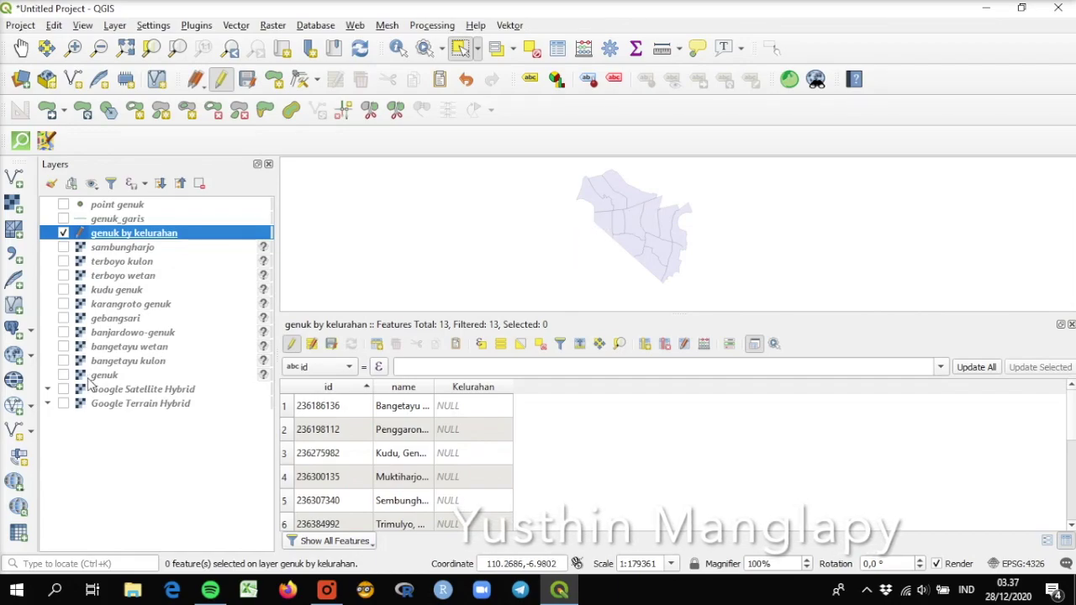
- Using the bangetayu kulon layer as a temporary reference, select the matching polygon and set its Kelurahan value to "Bangetayu Kulon"
left_click(63, 361)
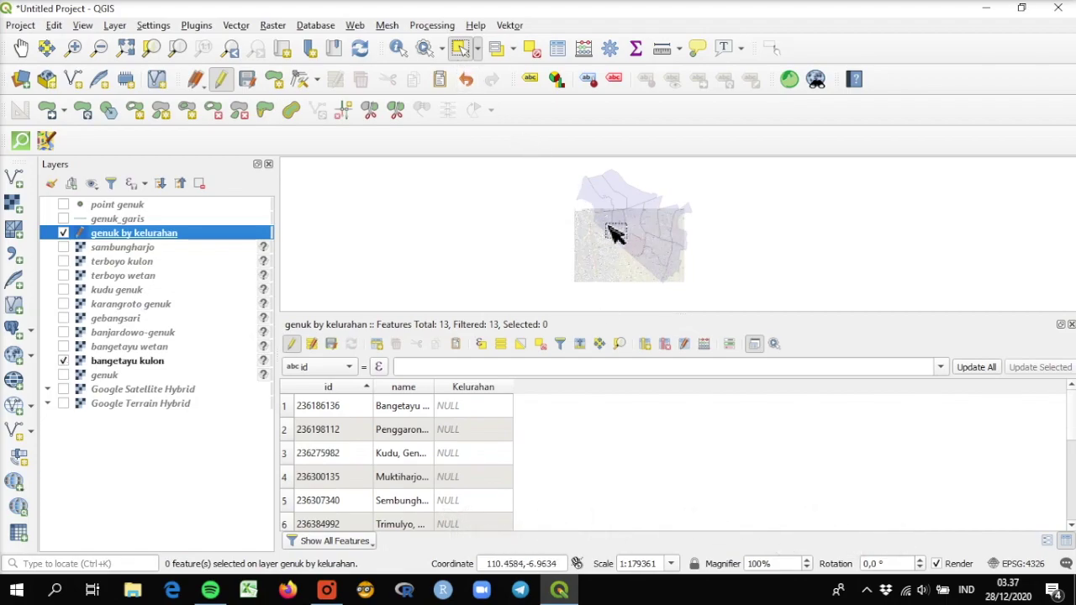
left_click(641, 257)
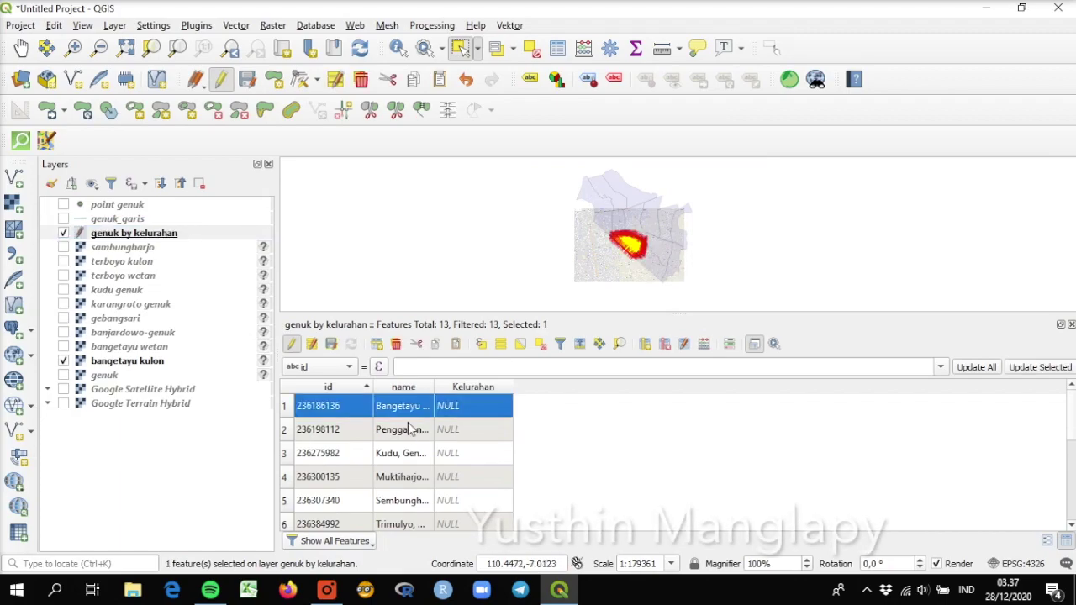
double_click(463, 407)
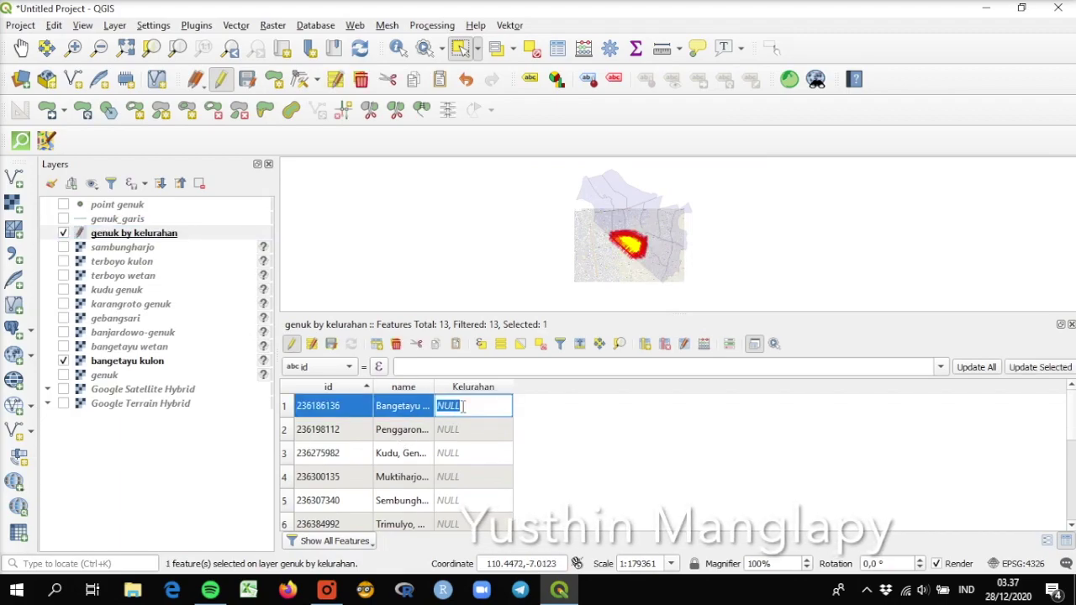
type("Banget")
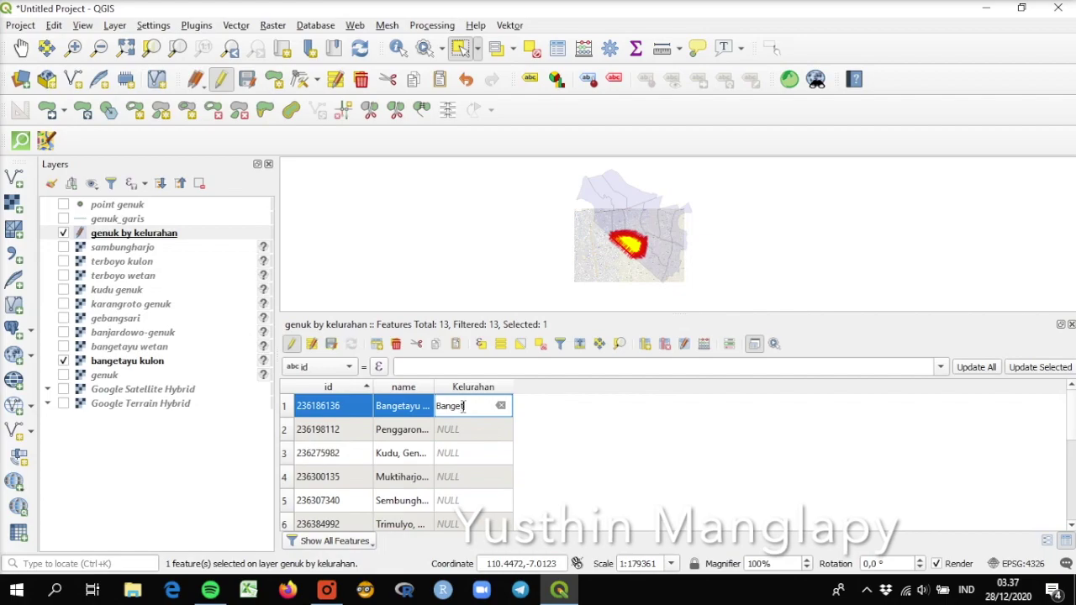
type("ay")
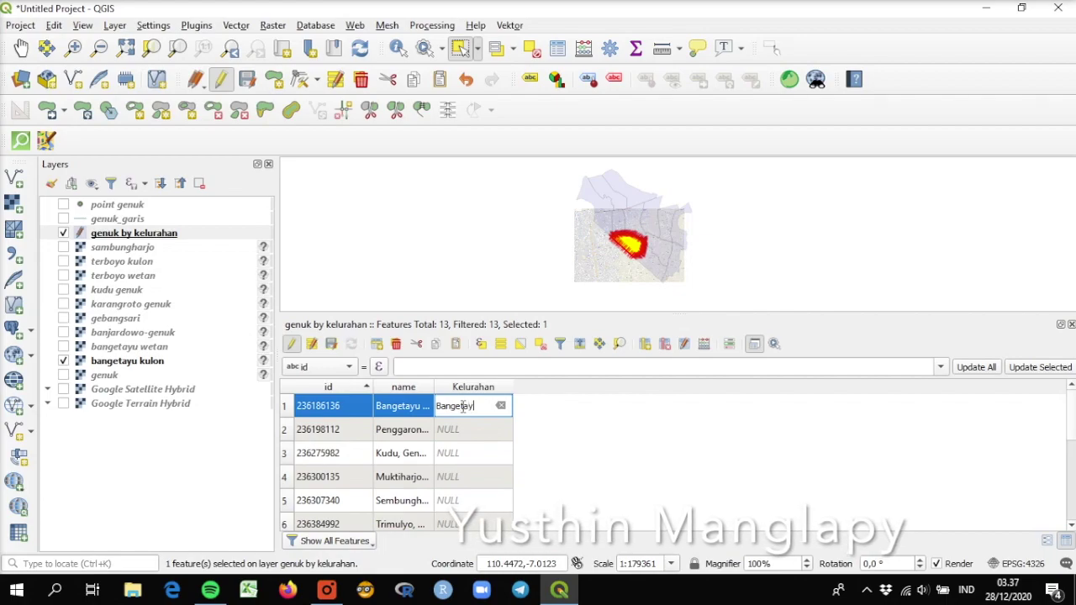
type("u Kulon")
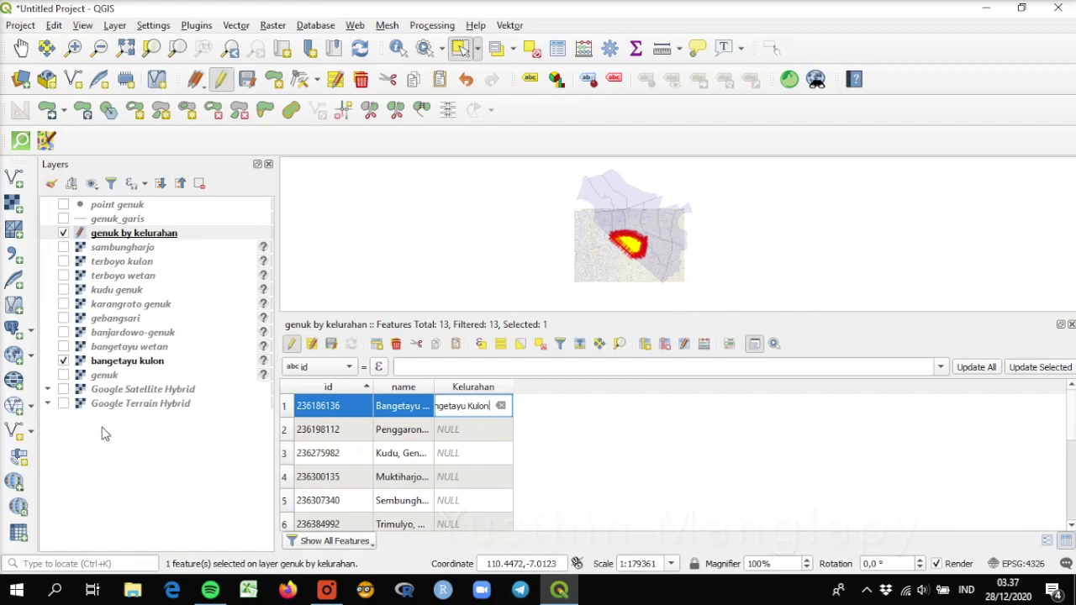
left_click(63, 361)
- Using the bangetayu wetan layer as a temporary reference, select the matching polygon and set its Kelurahan value to "Bangetayu Wtan"
left_click(64, 346)
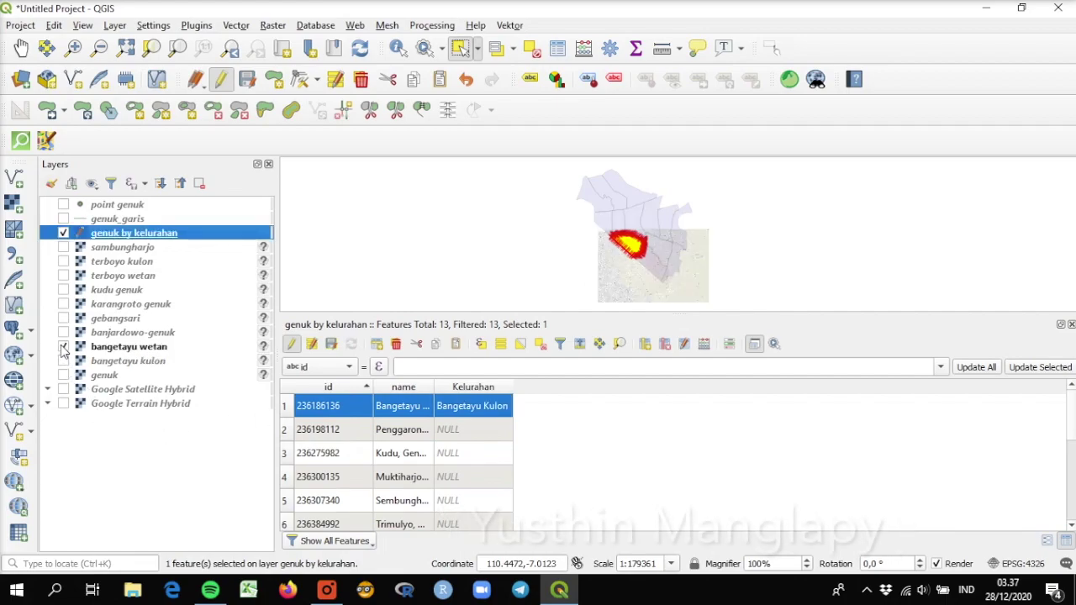
left_click(662, 273)
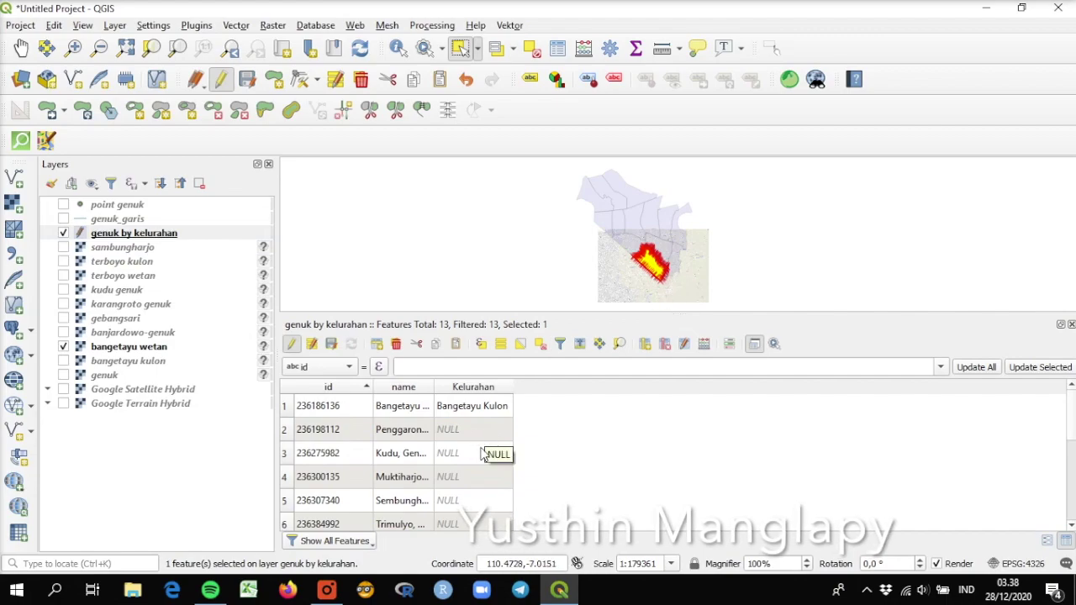
scroll(427, 467, "down", 1)
scroll(427, 468, "down", 2)
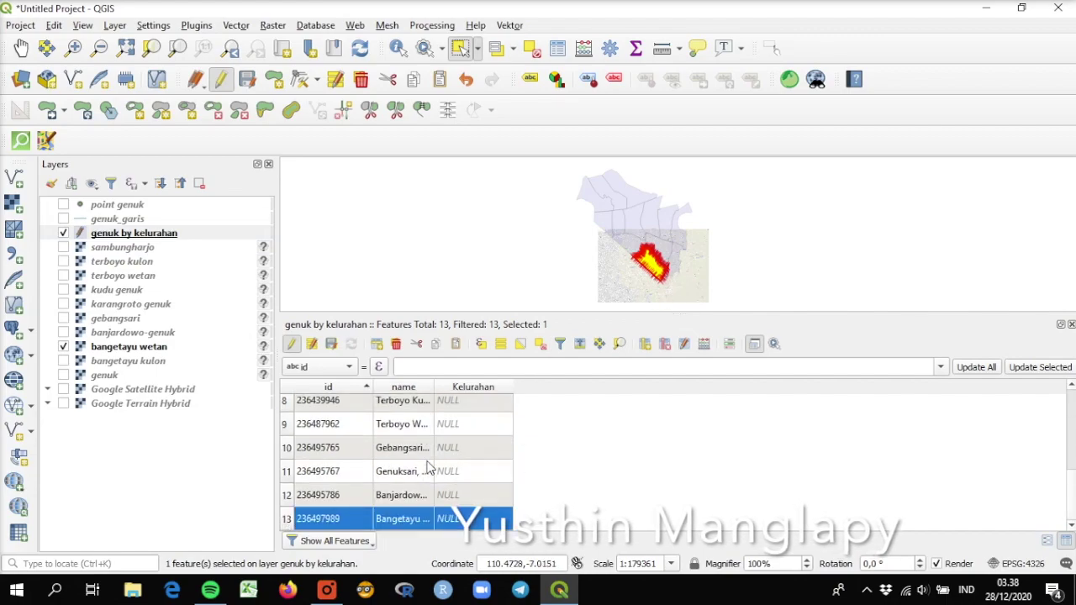
double_click(451, 516)
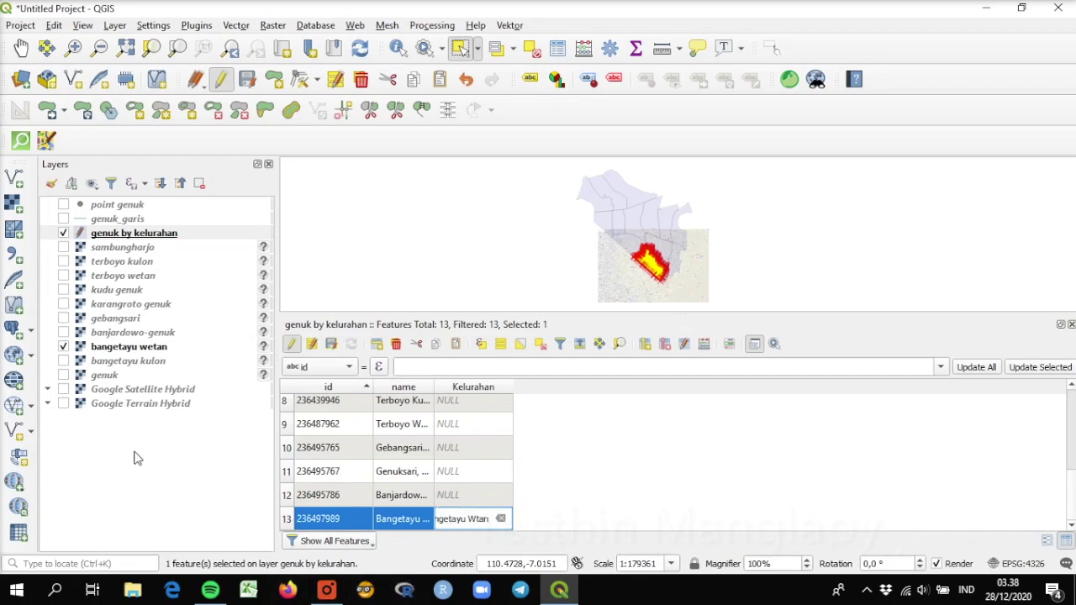
left_click(64, 347)
- Using the banjardowo-genuk layer as a temporary reference, select the matching polygon and set its Kelurahan value to "Banjardowo"
left_click(64, 333)
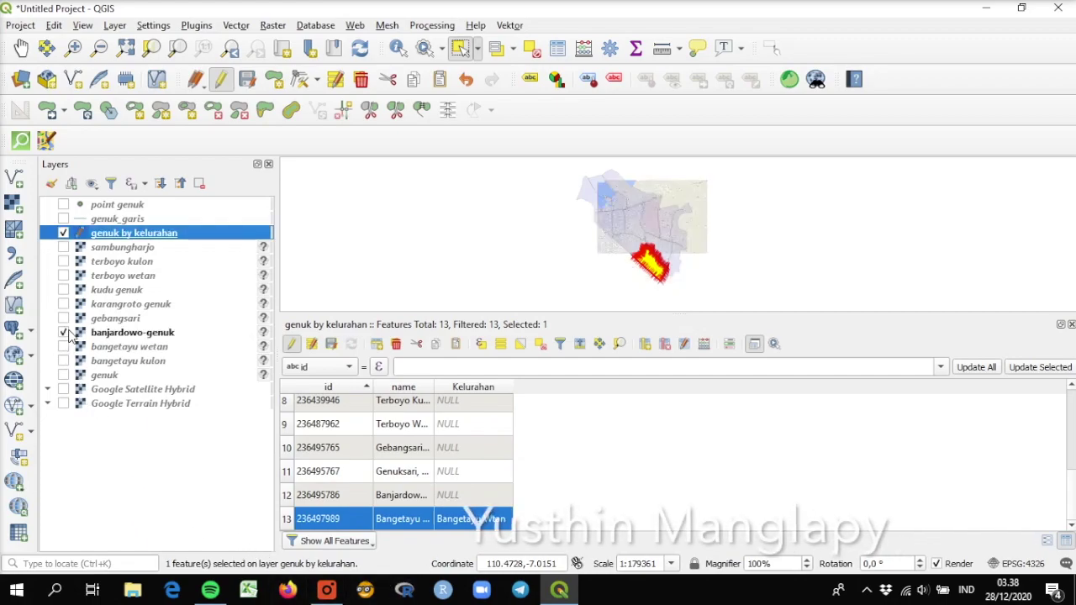
left_click(663, 225)
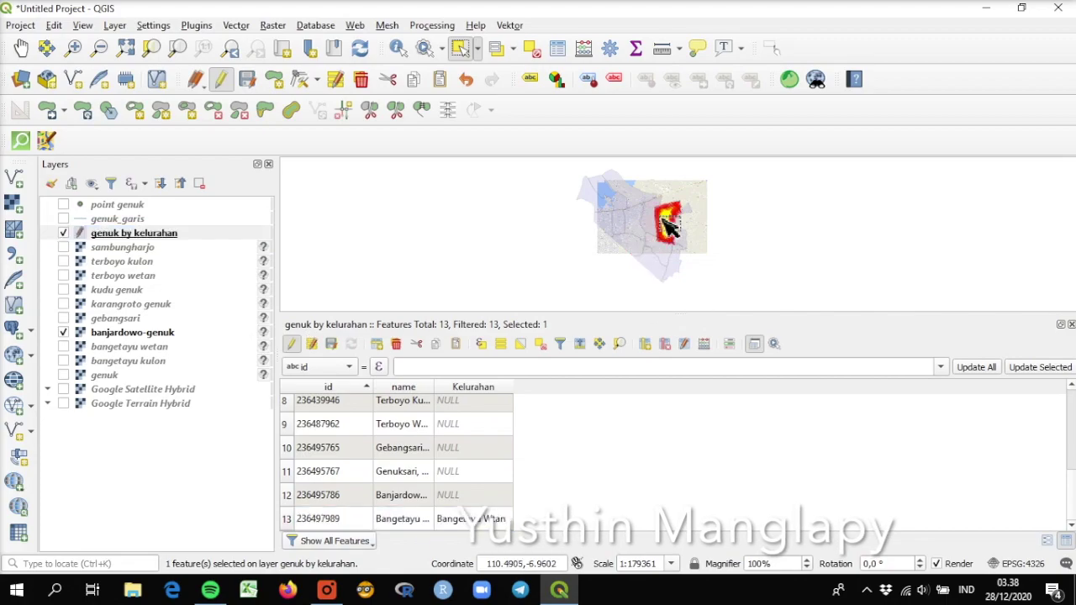
left_click(460, 495)
type("Banjardowo")
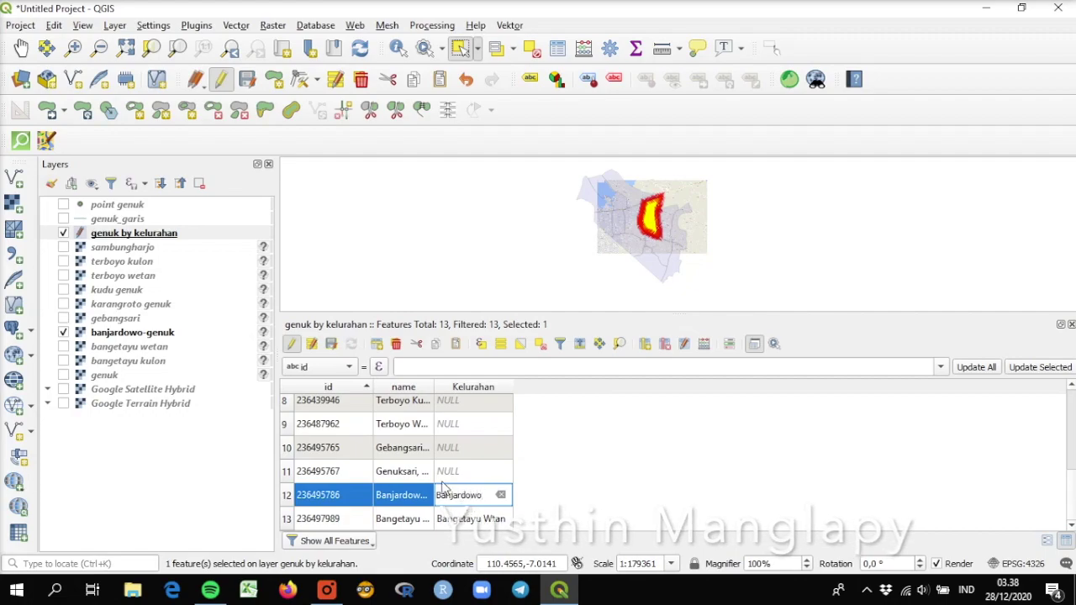
left_click(64, 332)
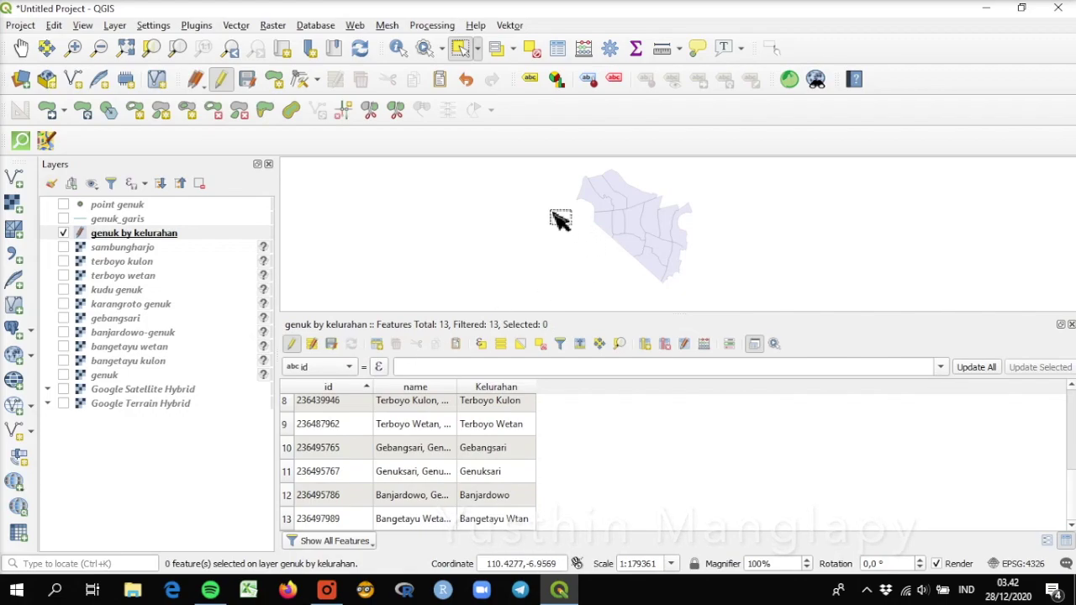
- Select all features of the genuk by kelurahan layer
left_click(500, 345)
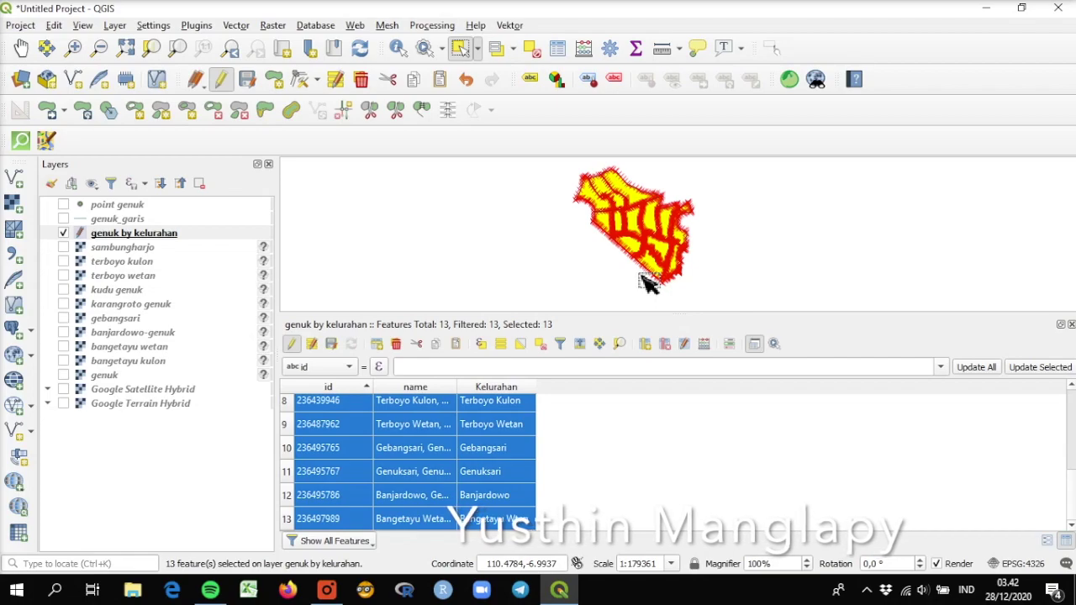
left_click(328, 591)
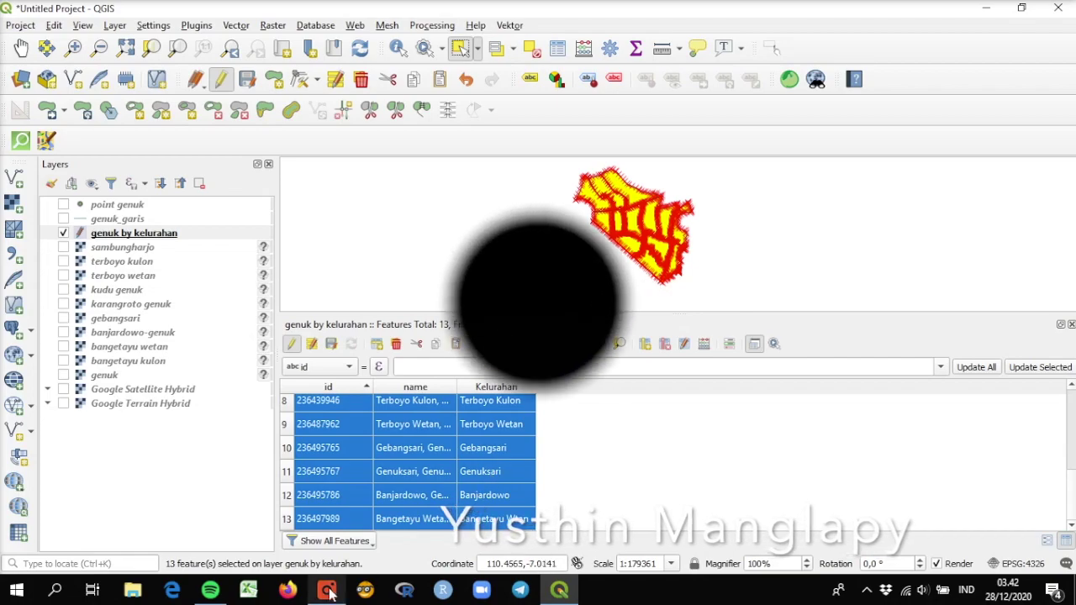